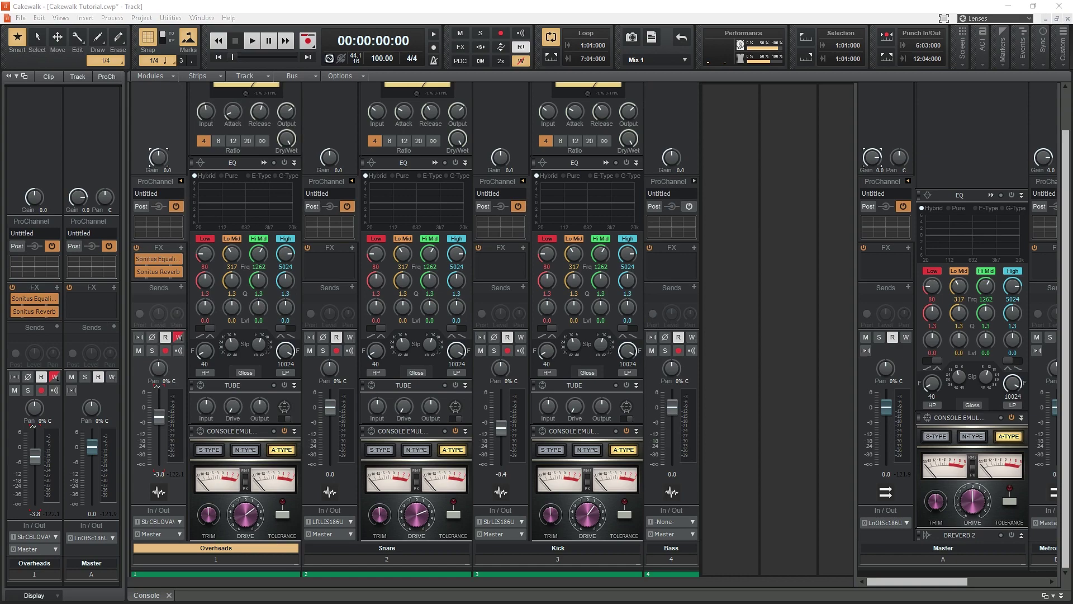
Enlarge the Console and load the Mastering 'A Bit Louder.fxc' chain preset on the Master bus
click(20, 17)
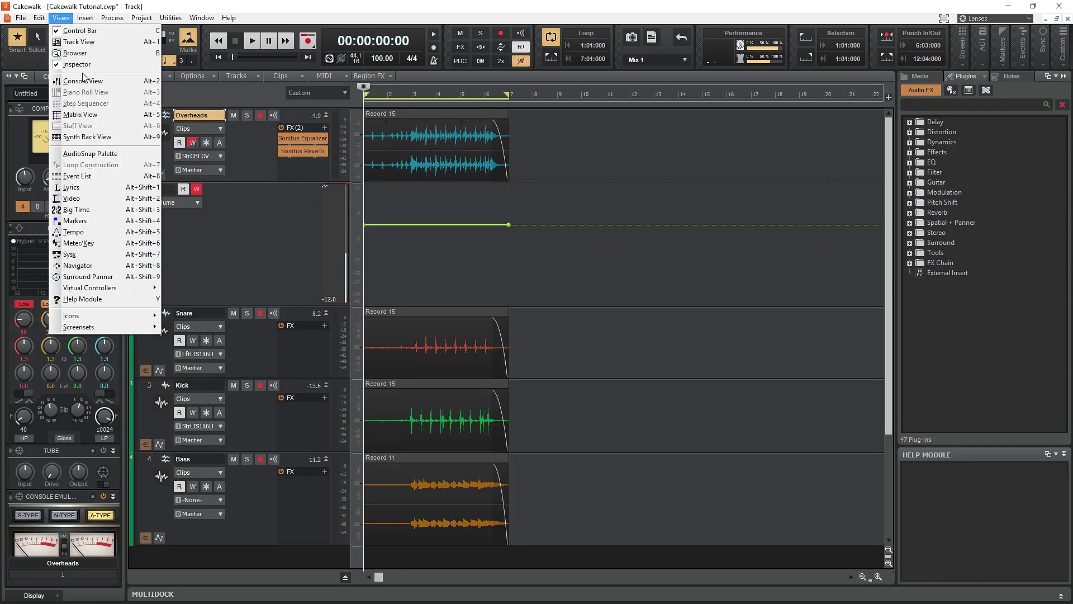
click(80, 79)
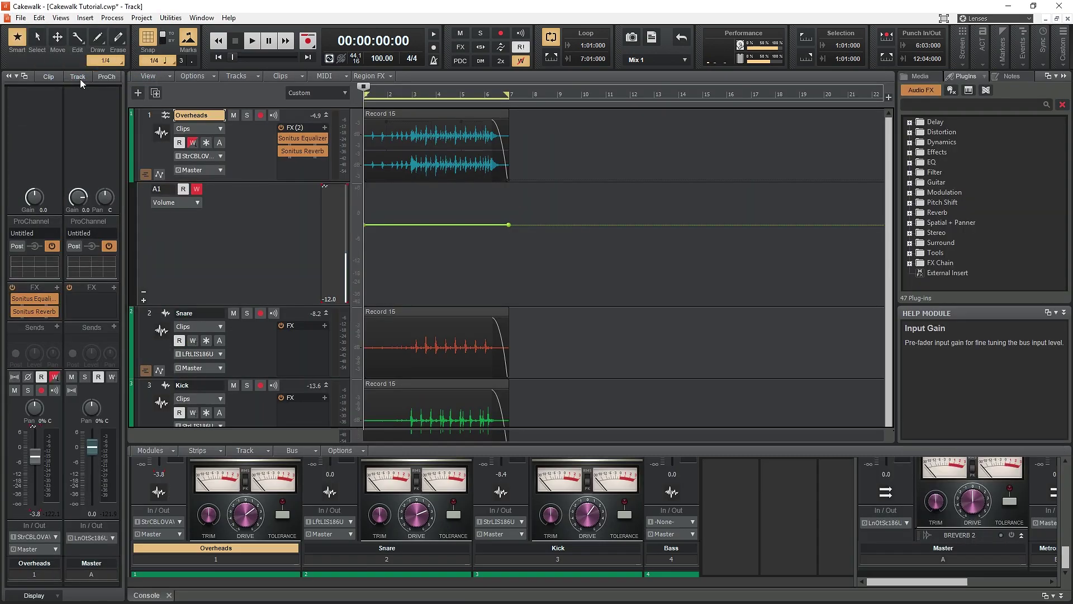
drag(172, 445, 171, 72)
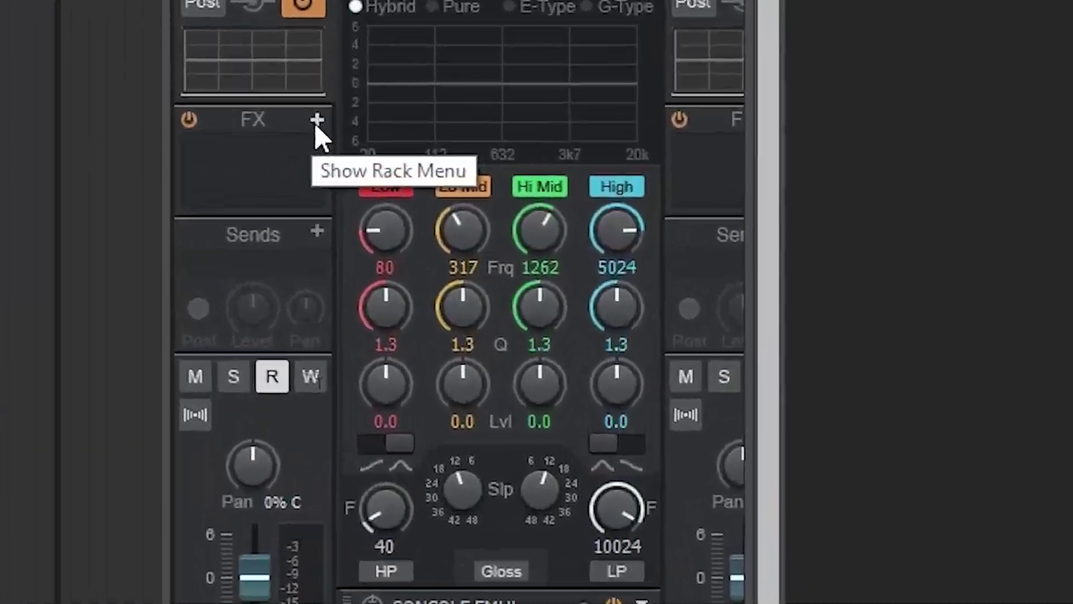
click(730, 209)
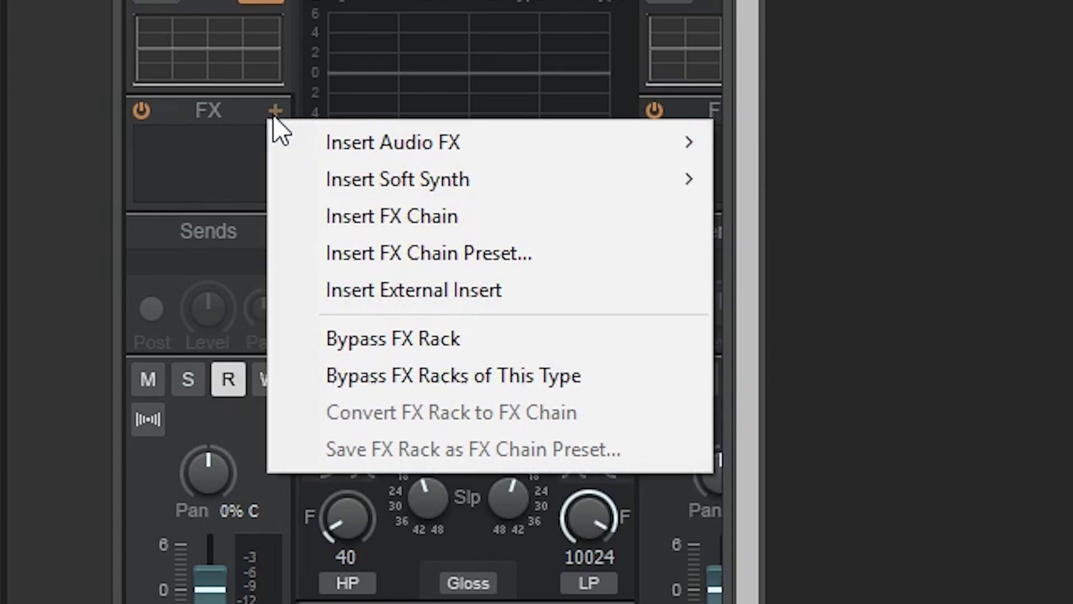
click(500, 256)
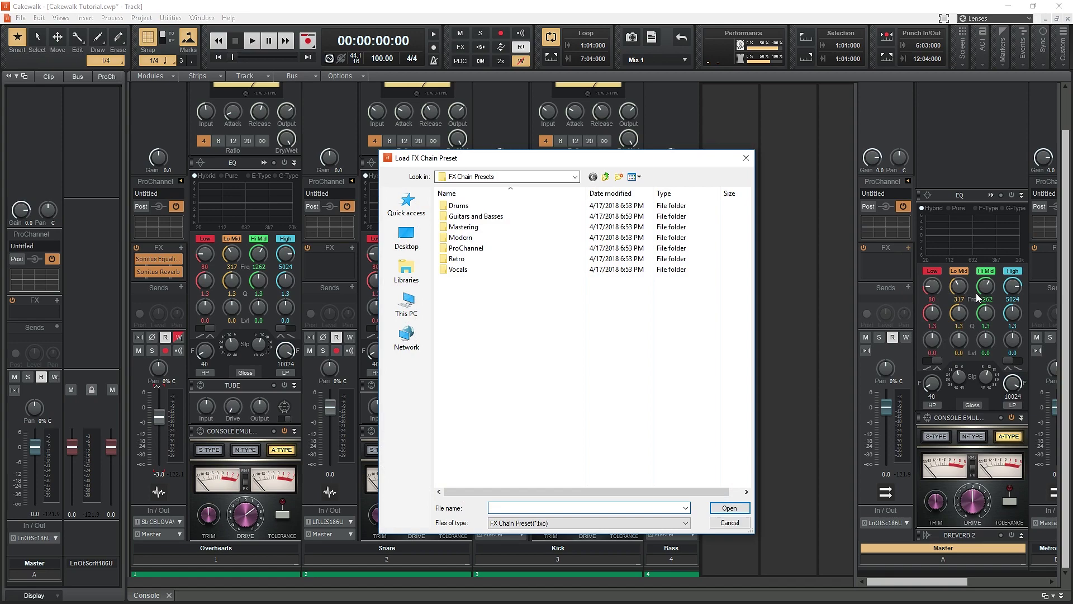
double_click(480, 227)
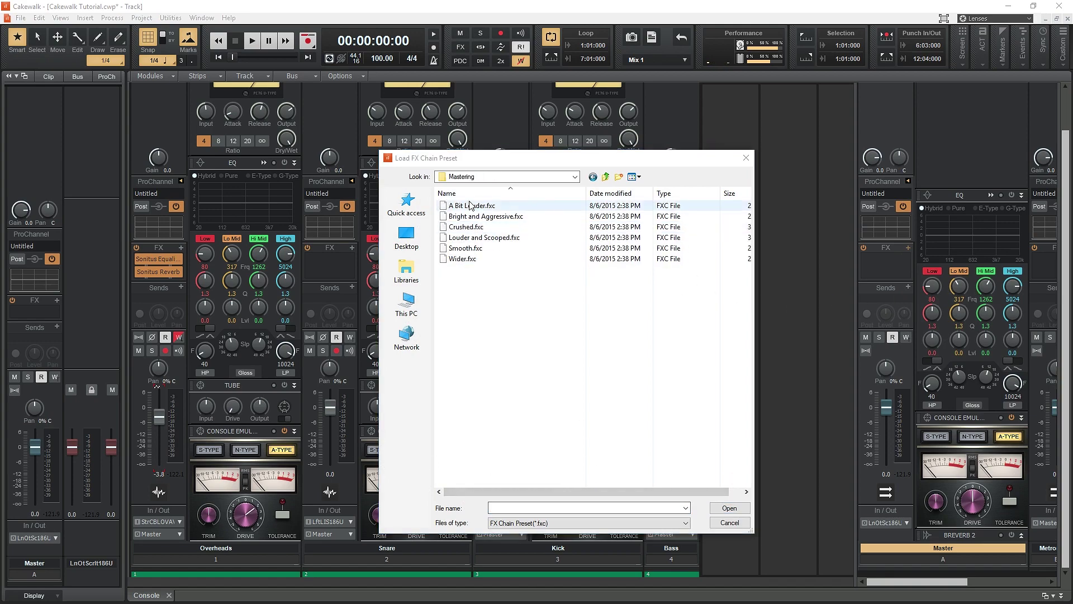
double_click(469, 206)
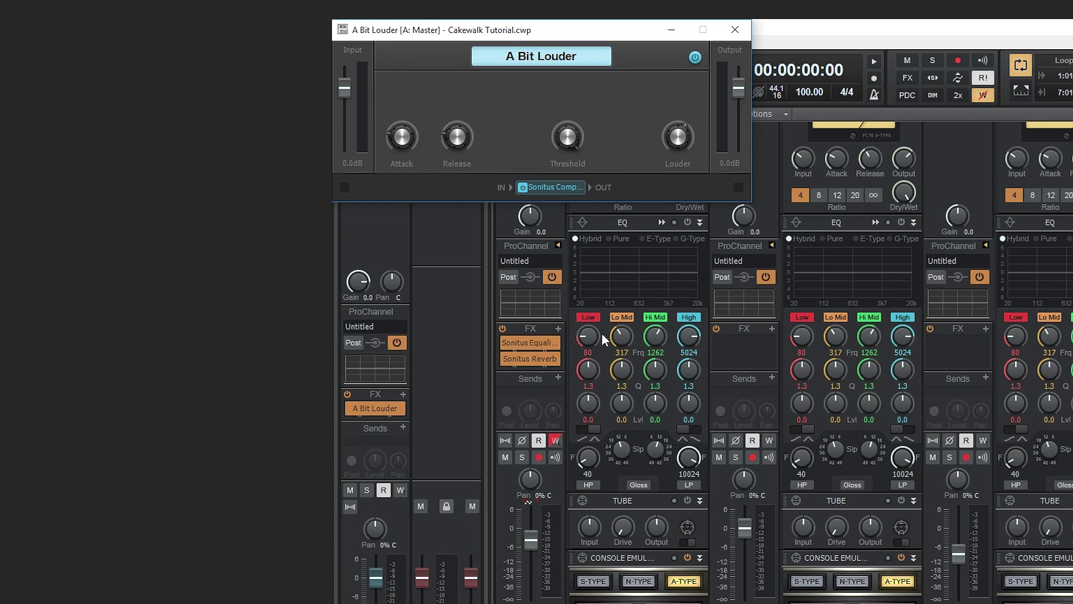
In A Bit Louder's compressor, lengthen attack/release, set threshold to -3.2 dB, raise Louder, then close both windows
double_click(552, 186)
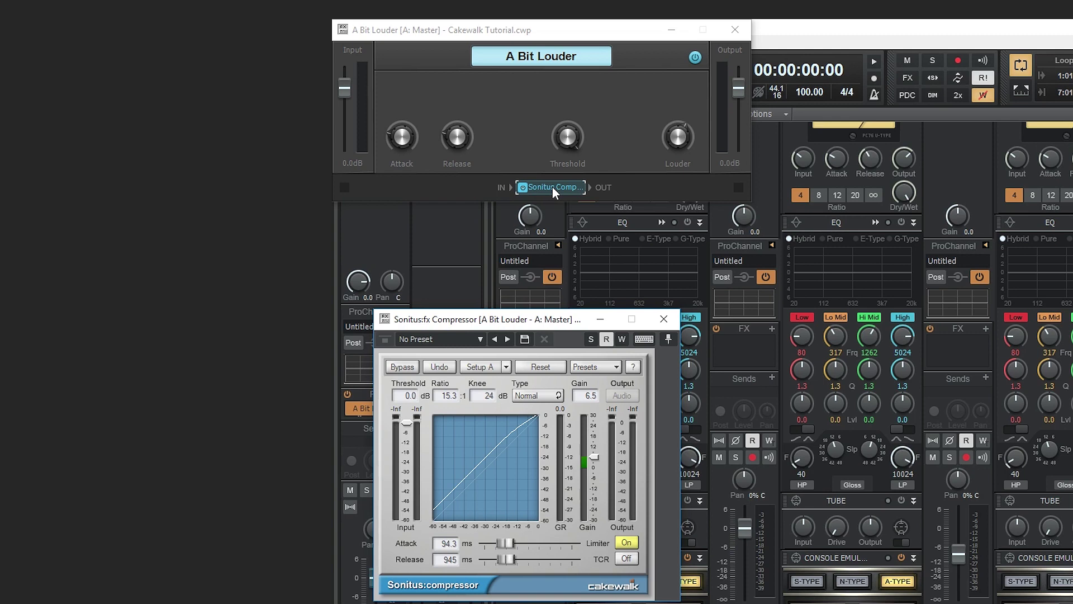
drag(401, 137, 457, 143)
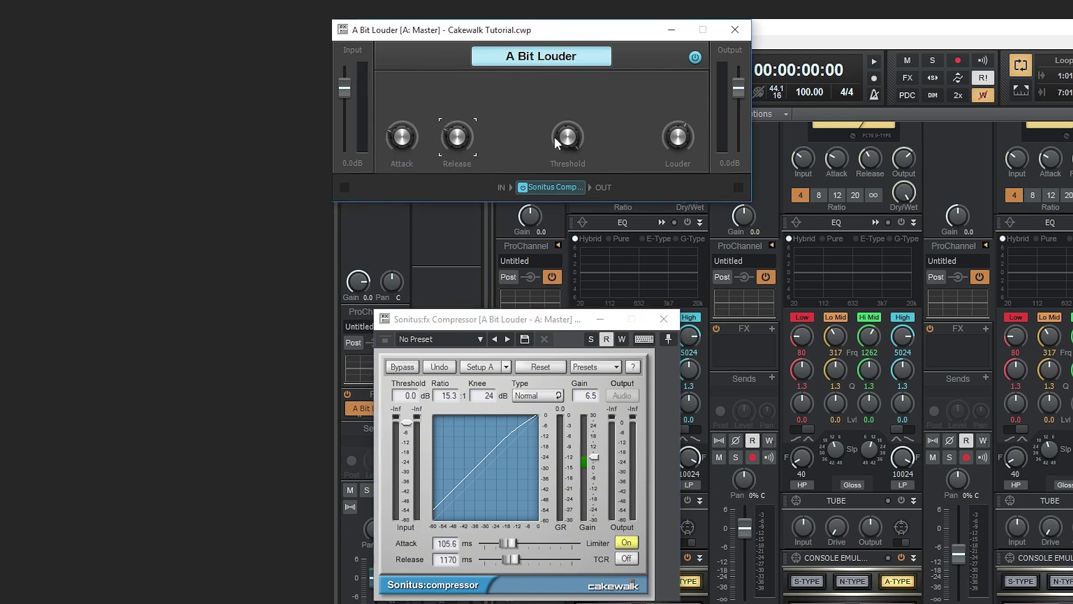
drag(568, 136, 567, 143)
drag(677, 137, 678, 124)
click(733, 37)
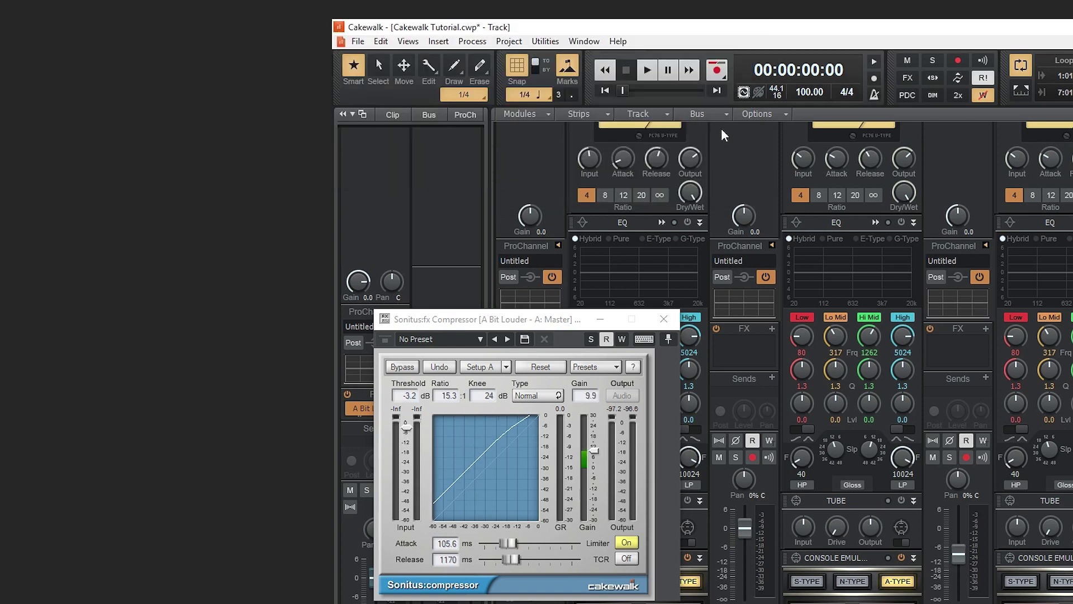
click(664, 318)
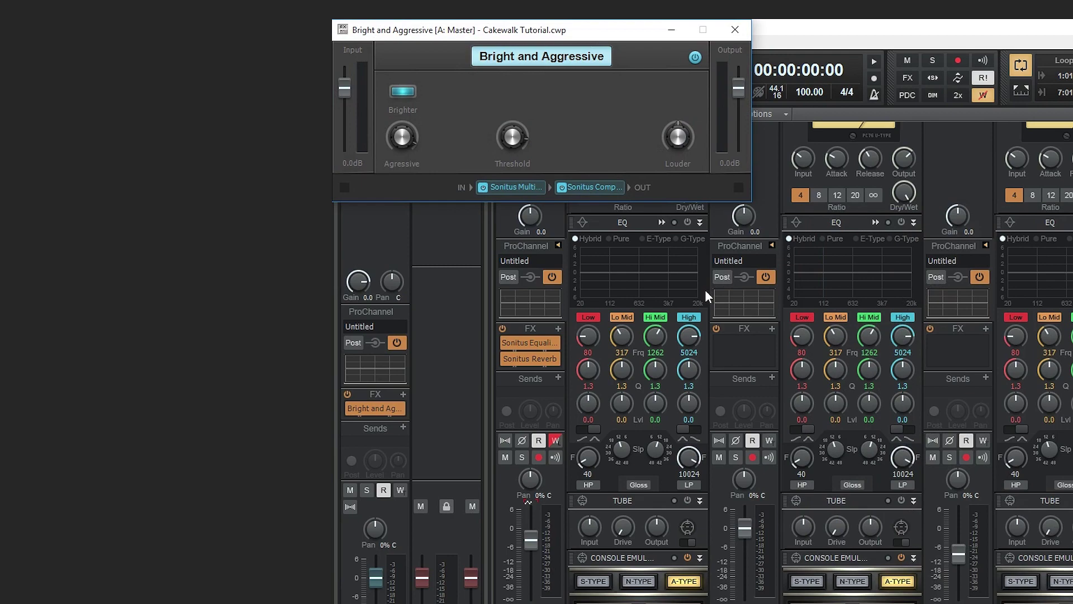
Raise the Agressive amount, lower the threshold and set Louder to 62% in the Bright and Aggressive chain
double_click(527, 187)
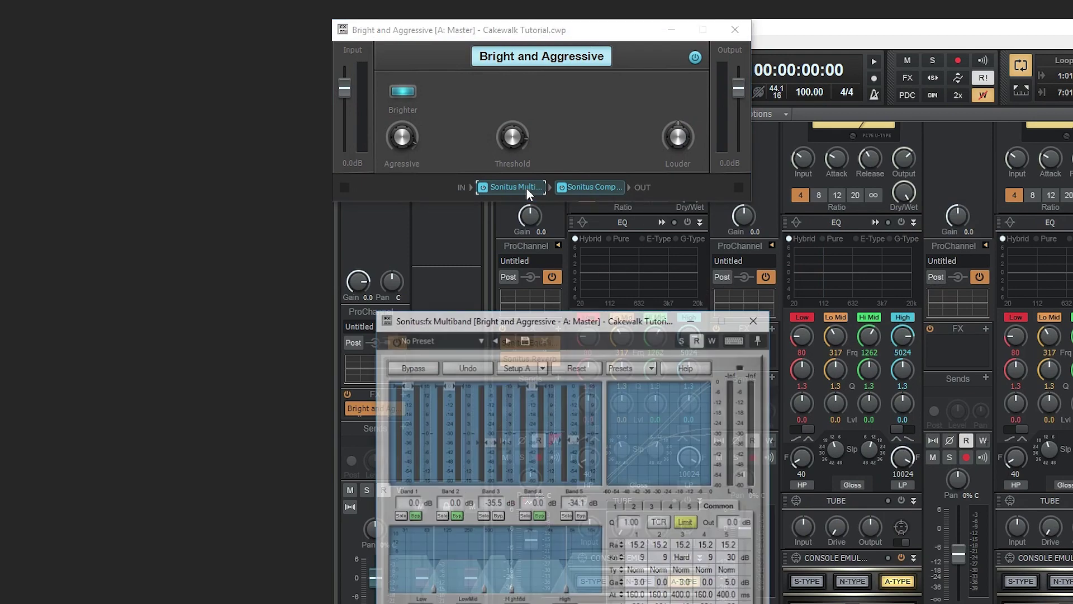
double_click(593, 187)
double_click(530, 190)
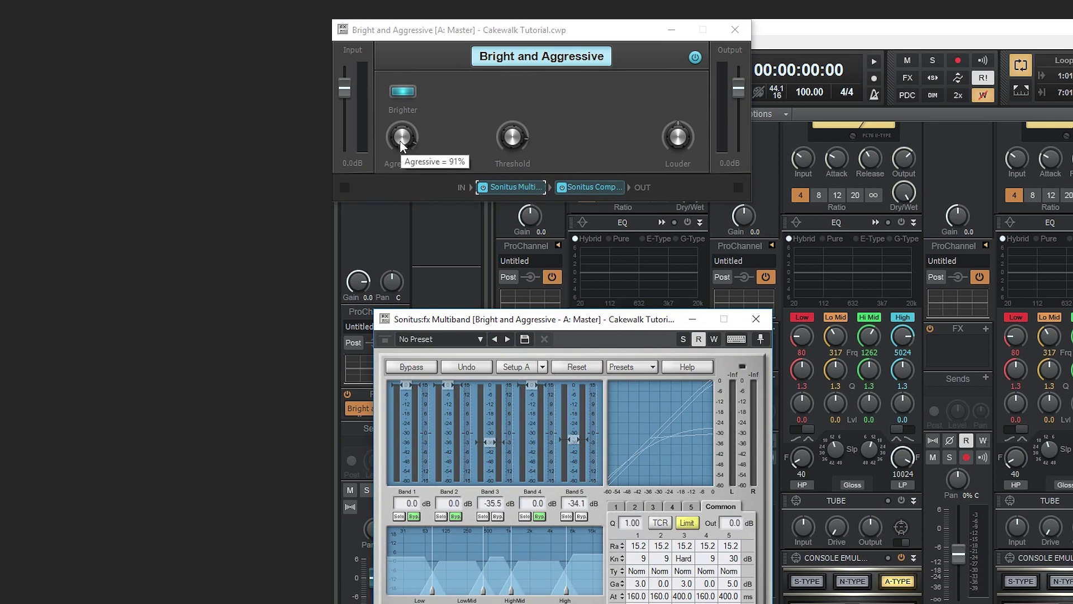
mouse_move(407, 147)
mouse_down()
mouse_move(408, 129)
mouse_move(408, 154)
mouse_up()
double_click(592, 187)
drag(490, 139, 490, 149)
drag(678, 140, 678, 131)
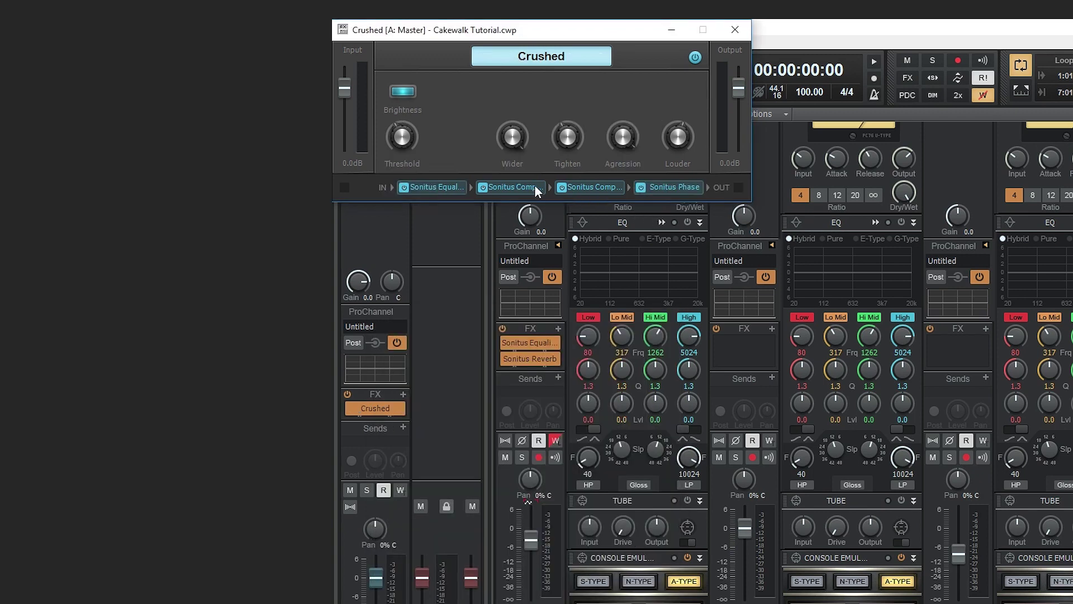
Open the Crushed chain's first and second Sonitus Comp stages to inspect them
click(517, 188)
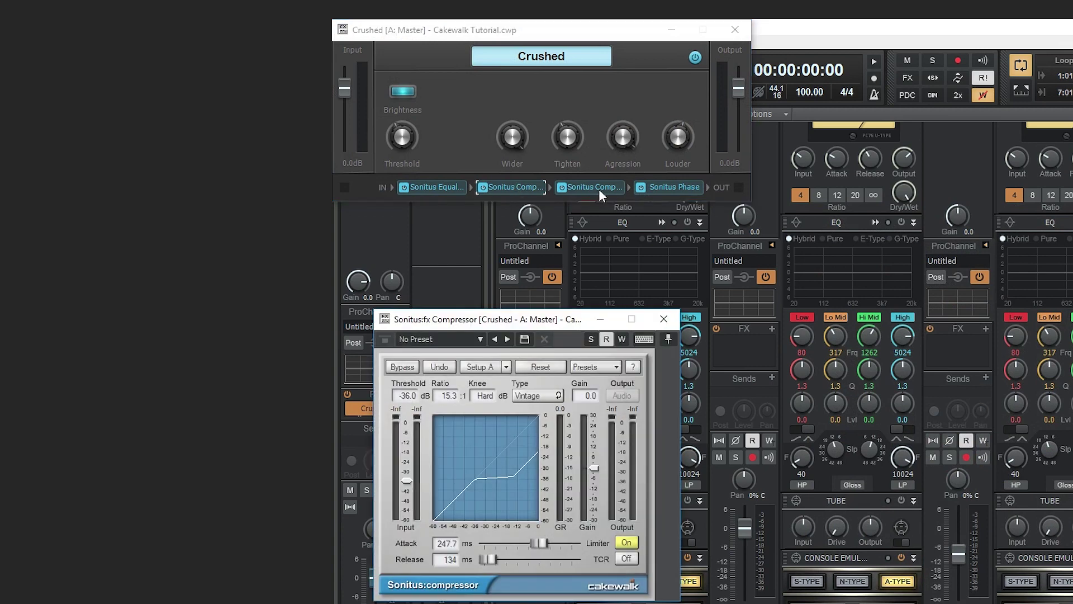
click(599, 193)
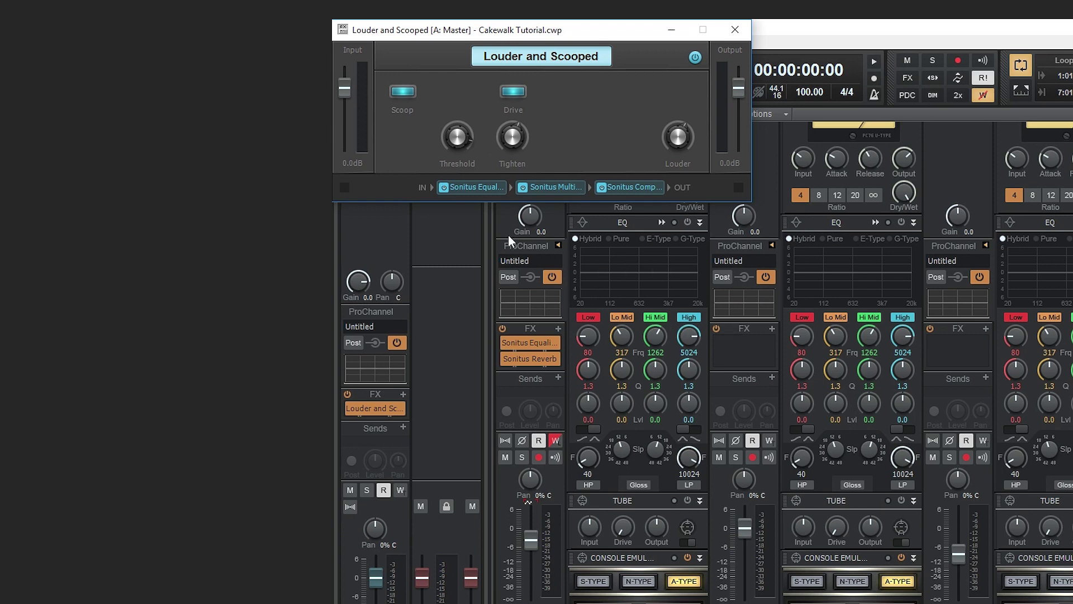
Compare Scoop on and off in the Sonitus Equalizer, leave it off for a flat curve, and close the EQ
click(518, 136)
click(402, 90)
double_click(477, 186)
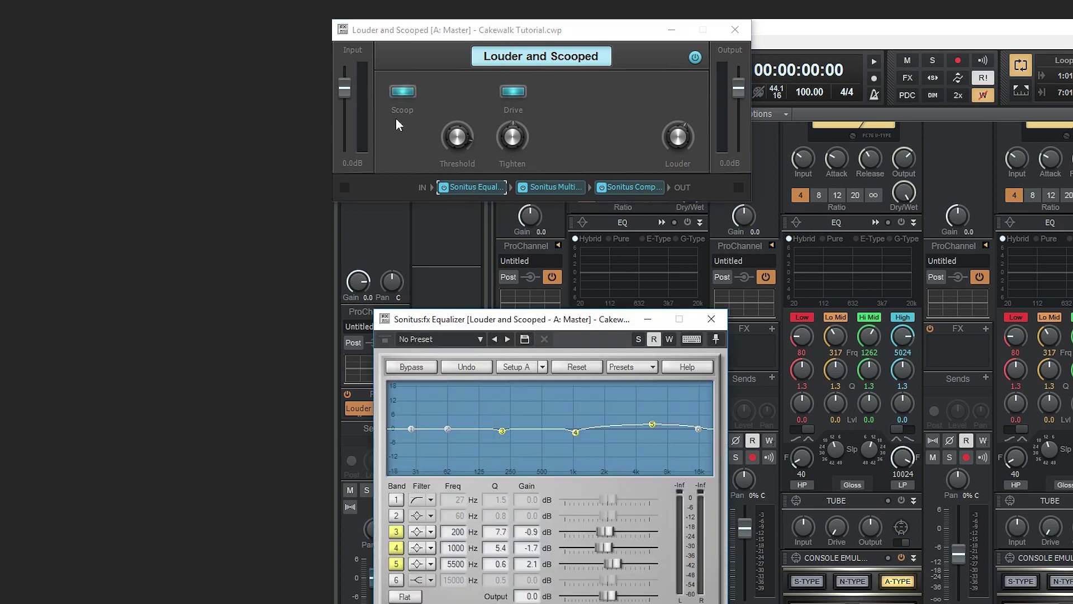
click(398, 94)
click(400, 93)
click(401, 93)
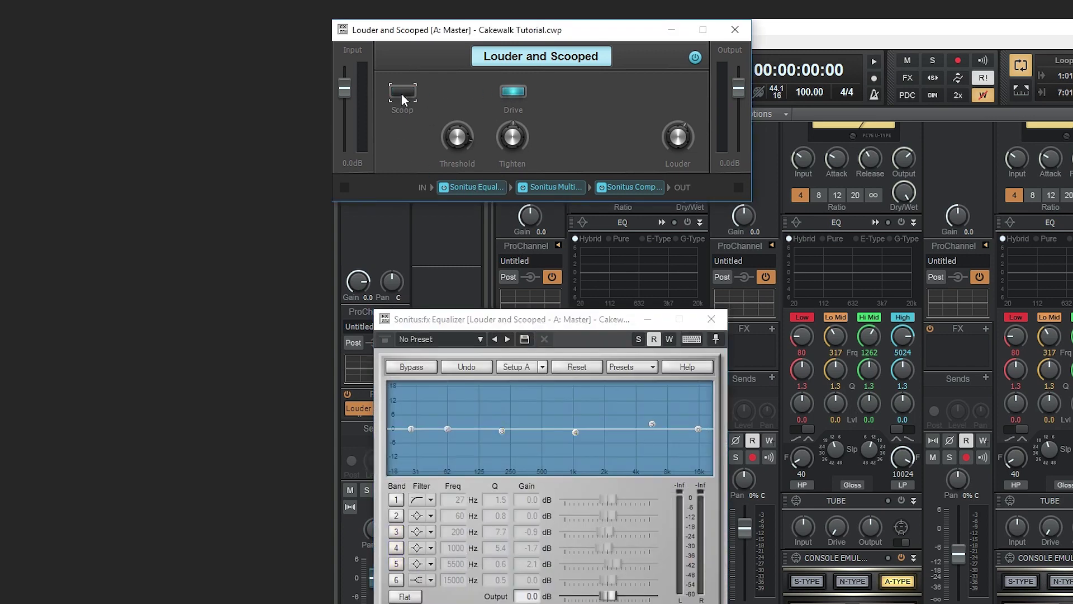
click(405, 93)
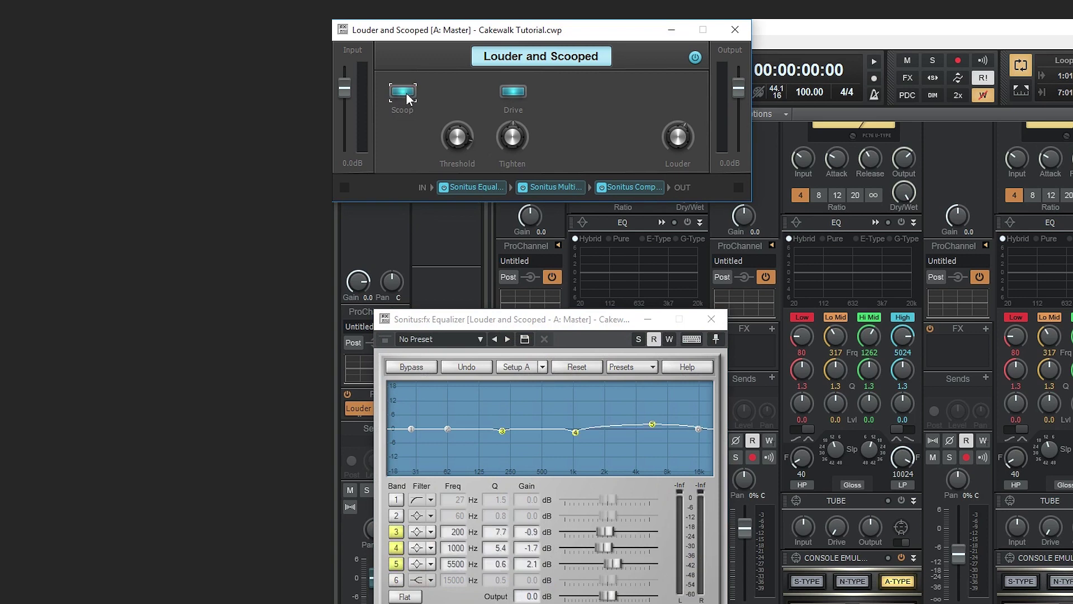
click(405, 92)
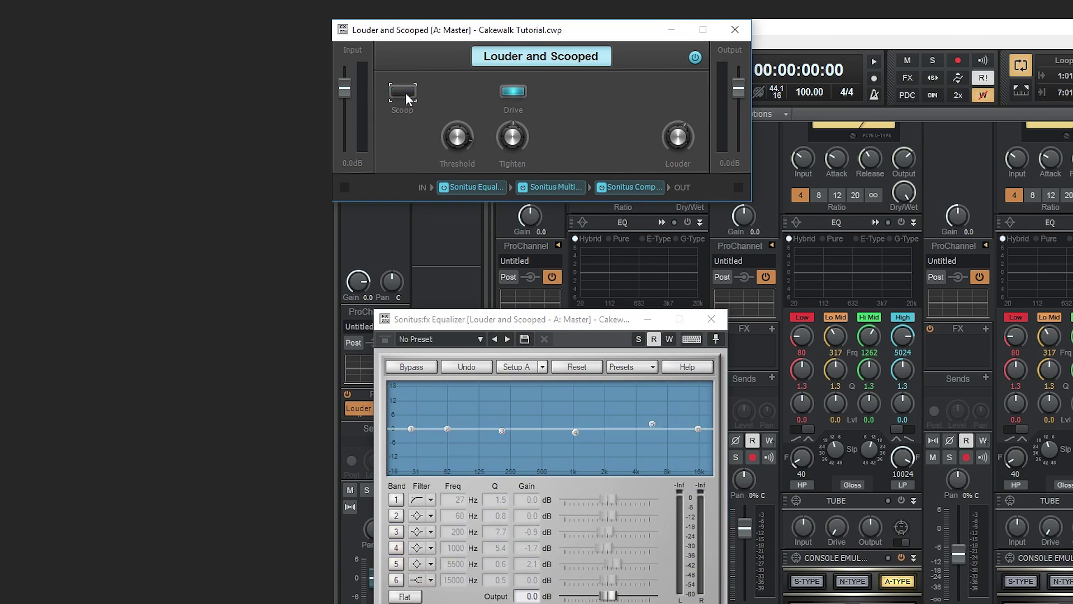
click(712, 319)
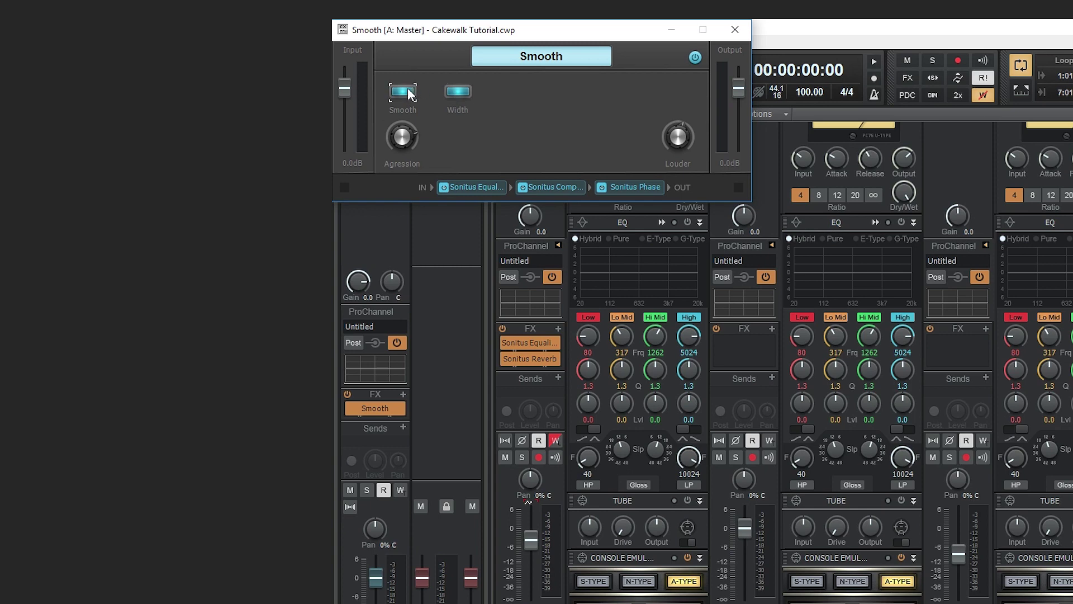
Close the Smooth chain window and open Sonitus Phase in the Wider chain
click(735, 30)
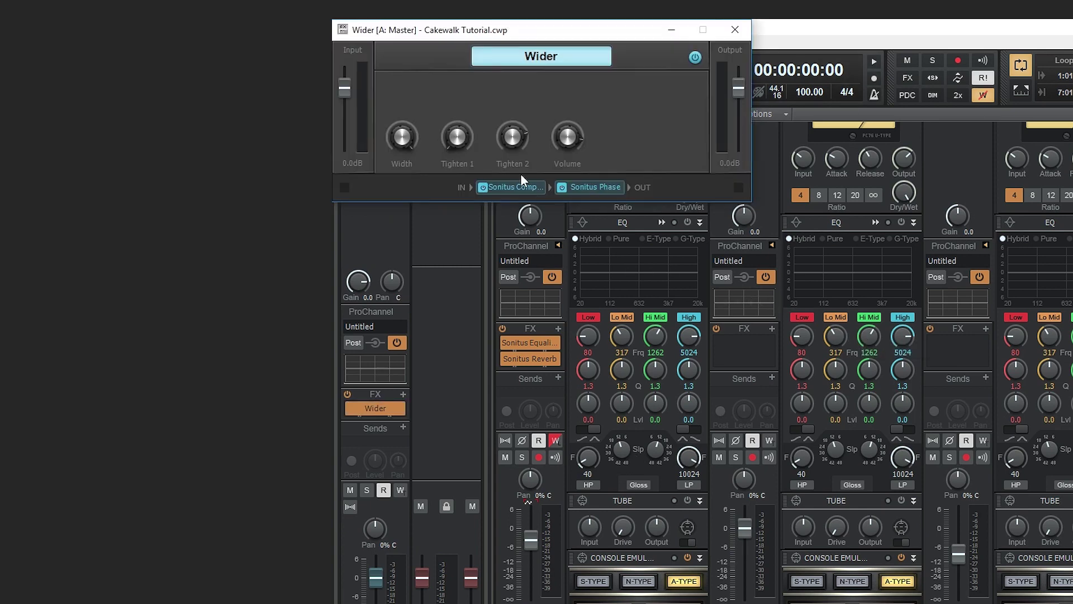
mouse_move(400, 140)
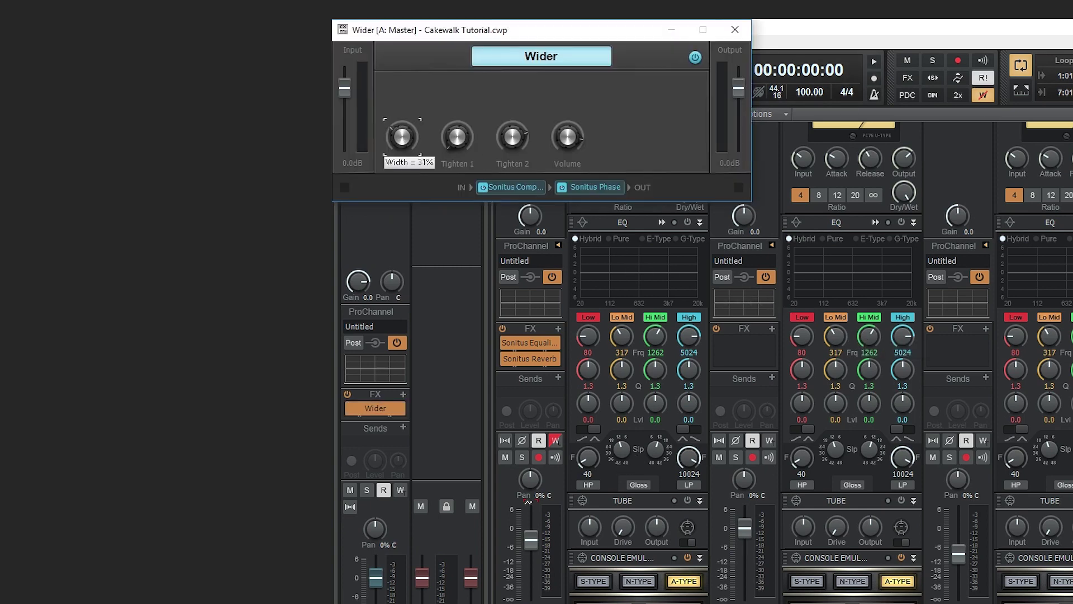
mouse_move(508, 132)
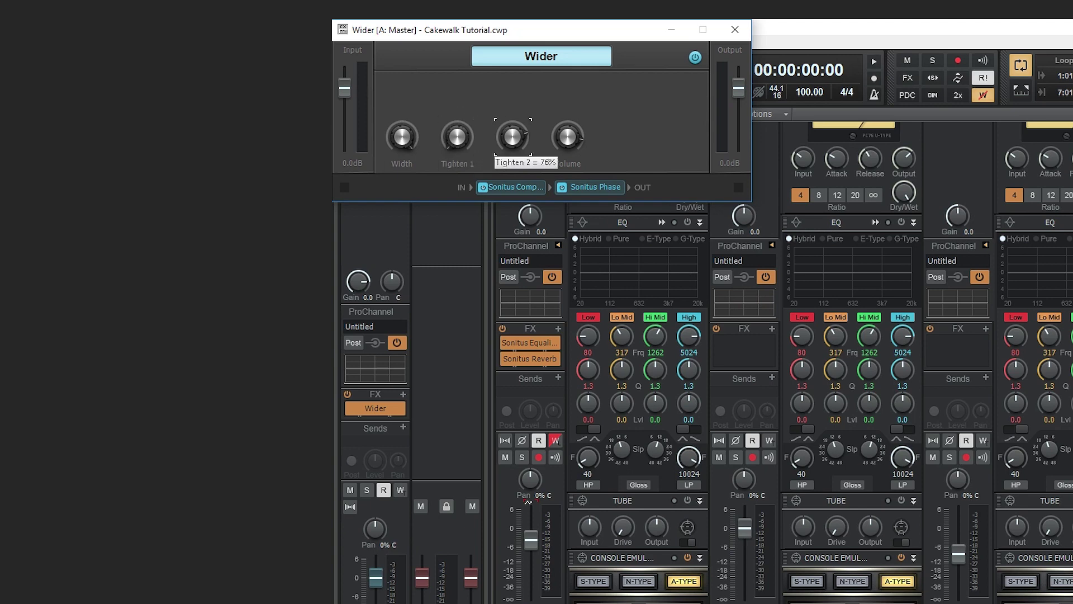
click(575, 187)
Close the Wider chain and Sonitus Phase windows and maximize Cakewalk to fill the screen
mouse_move(400, 137)
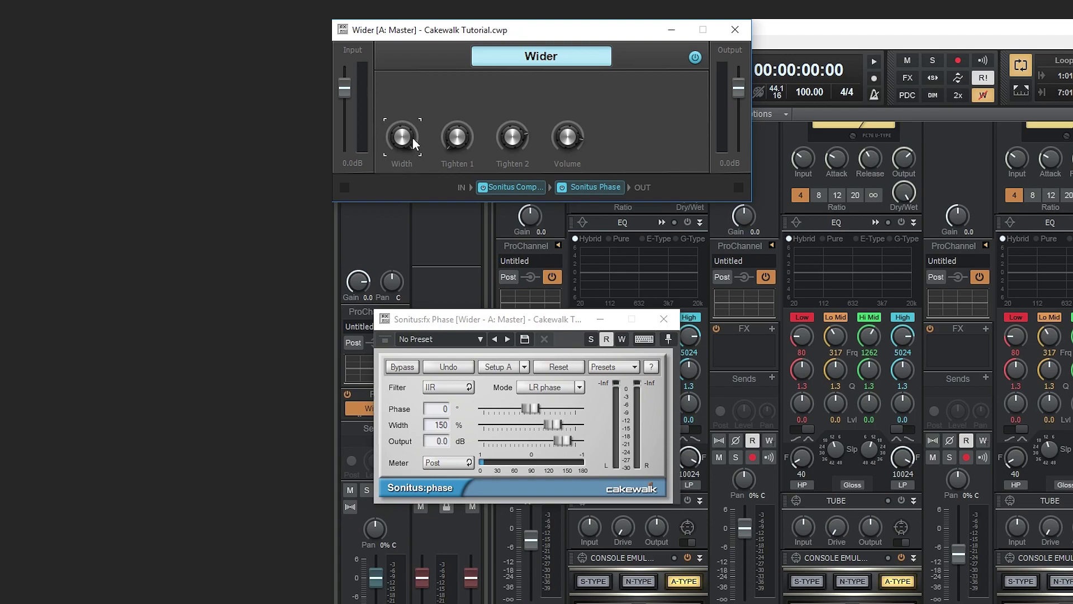
click(735, 29)
click(664, 318)
key(super+Up)
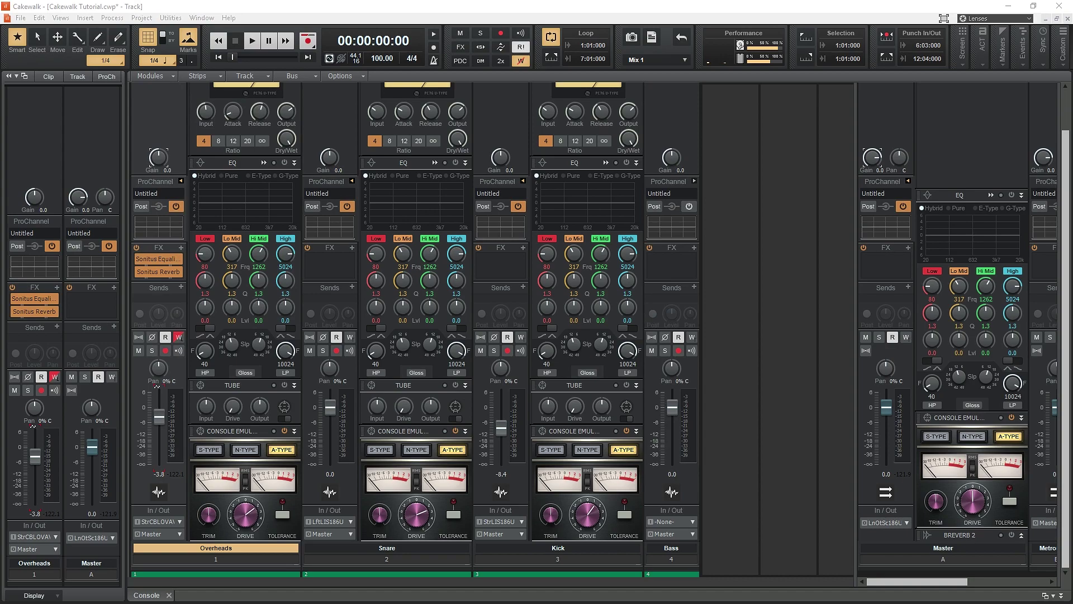
Start an audio export named 'Cakewalk Tutorial' with MP3 as the file type
click(20, 17)
mouse_move(56, 143)
click(135, 143)
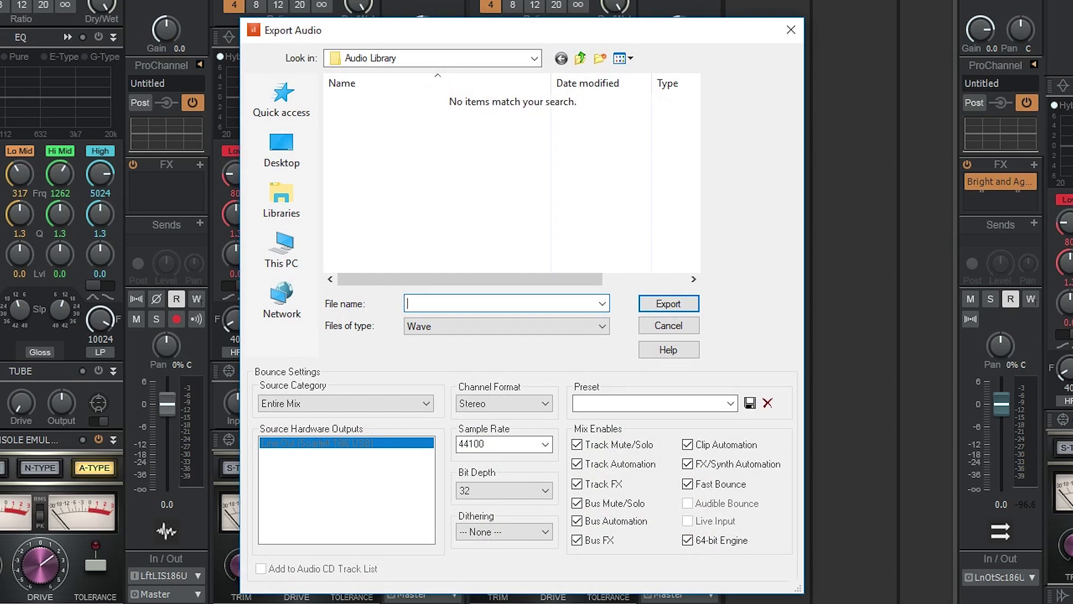
text(Cakewalk Tutorial)
click(464, 327)
click(443, 373)
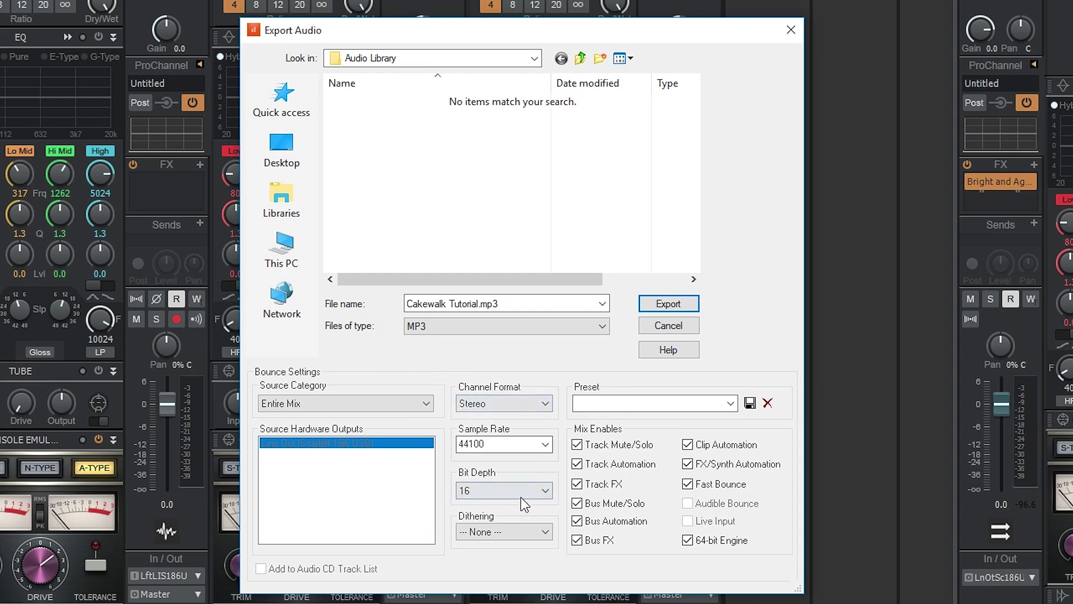
Keep 16-bit depth and 44100 Hz, choose Triangular dithering, and export
click(503, 490)
click(504, 507)
click(522, 446)
click(545, 444)
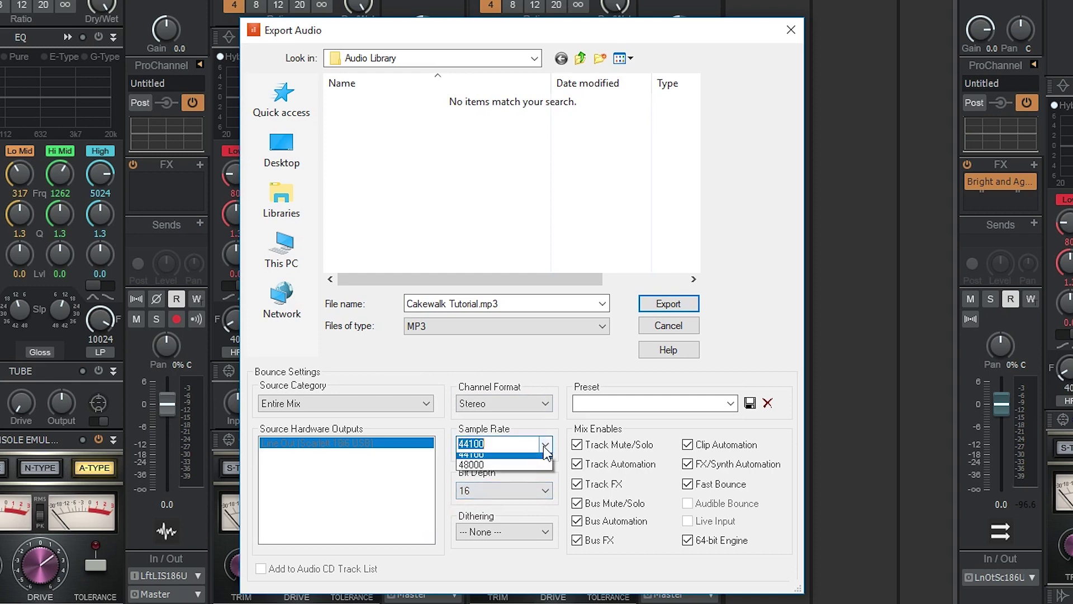
click(515, 479)
click(495, 532)
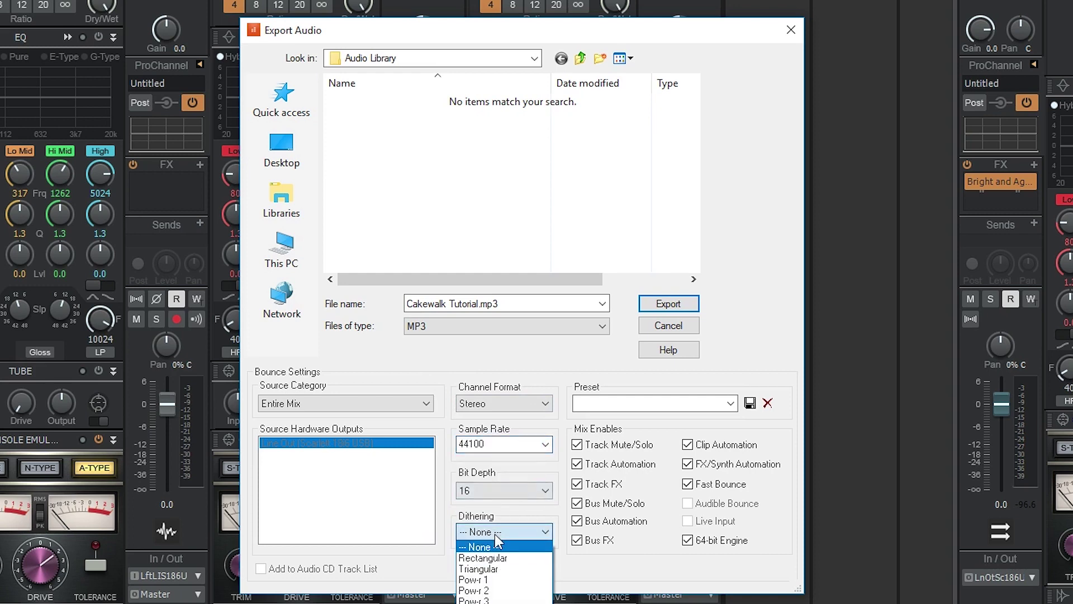
click(496, 570)
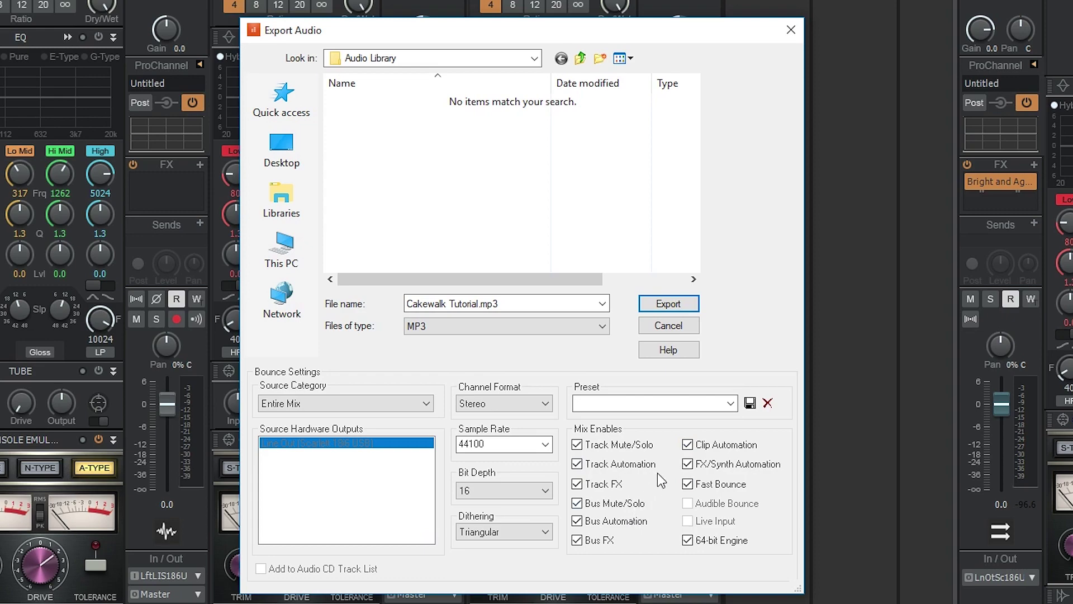
click(668, 303)
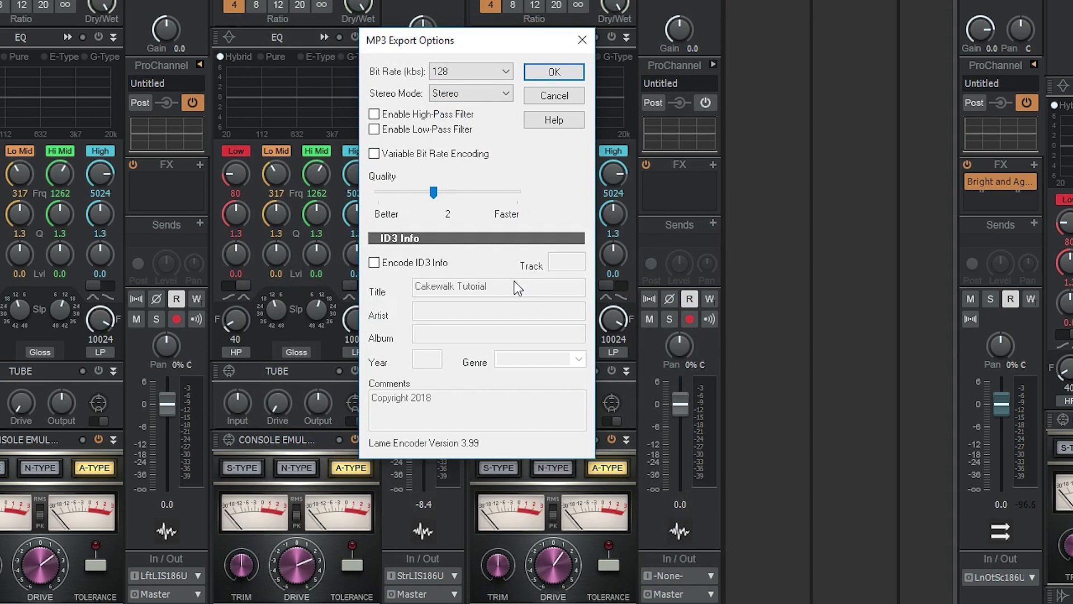
Set the MP3 bit rate to 320 kbps, quality to 0, and enable ID3 info encoding
click(470, 72)
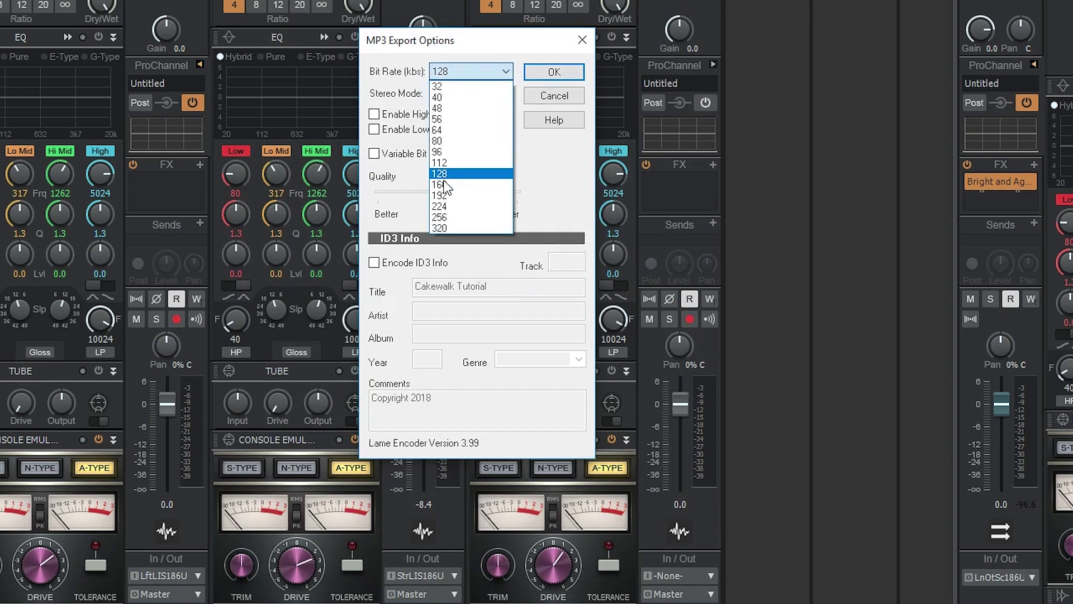
click(442, 227)
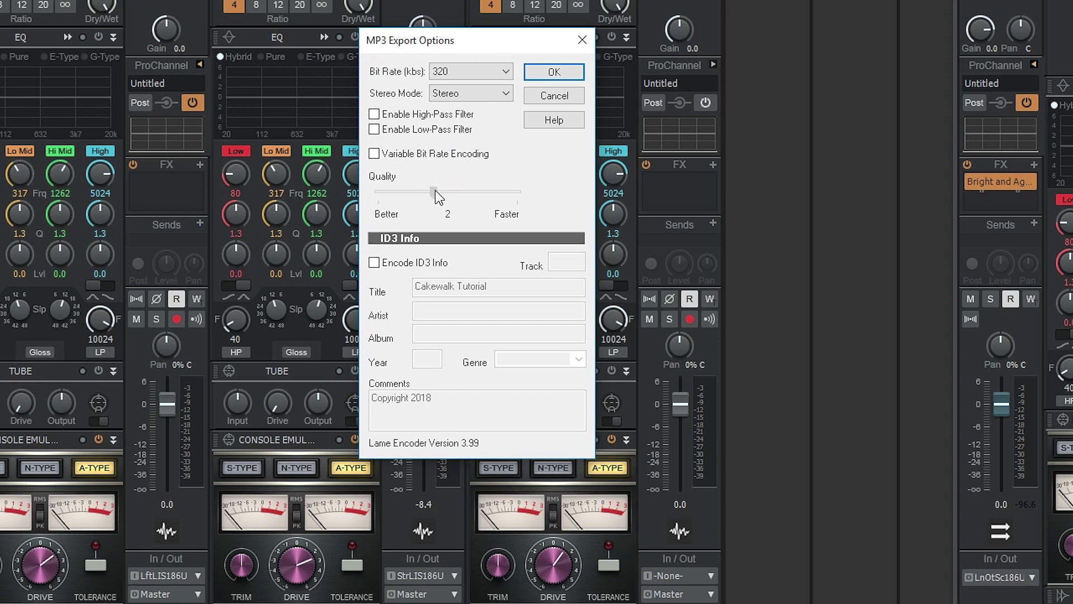
drag(433, 193, 381, 193)
click(391, 263)
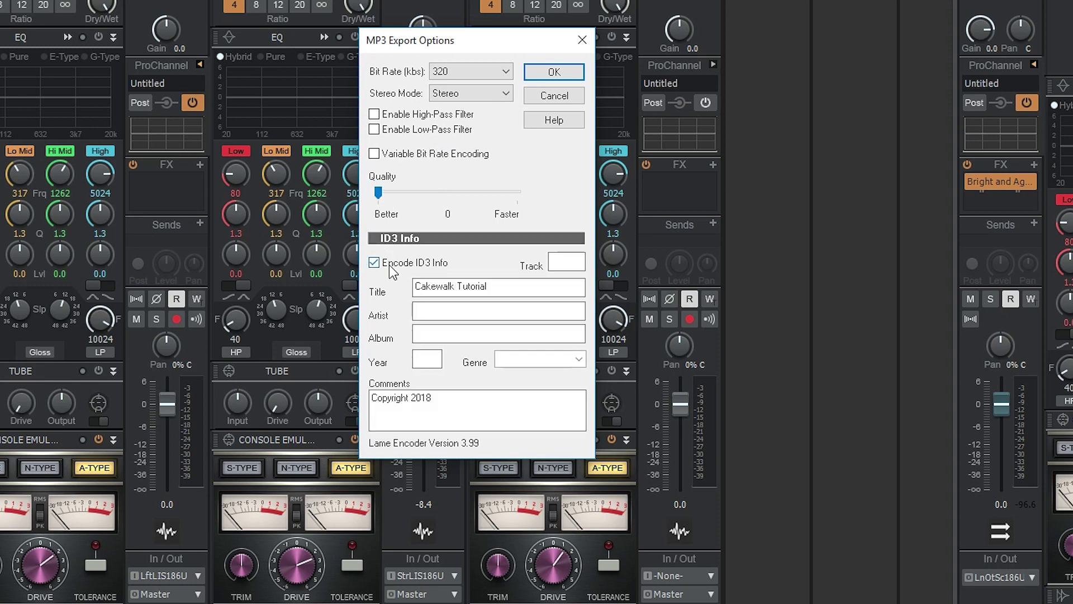
Tag artist and album 'Your Home Recording', year 2018, track 8, and confirm the mixdown
click(467, 318)
text(YOur)
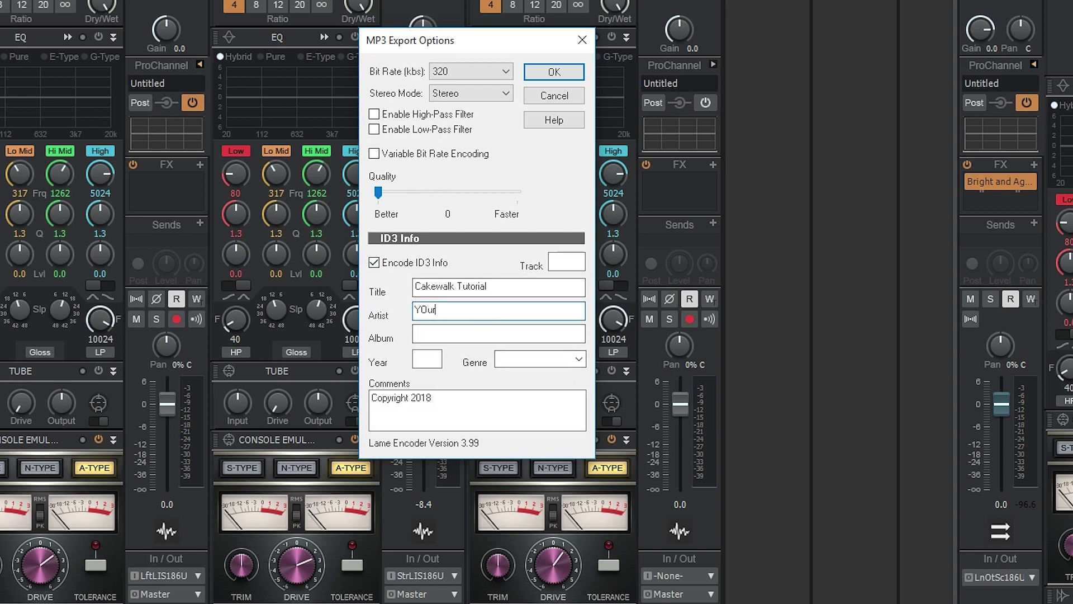
key(BackSpace)
key(BackSpace)
text(our Home Recording)
key(Tab)
text(Your Home Recording)
key(Tab)
text(2018)
key(Tab)
text(8)
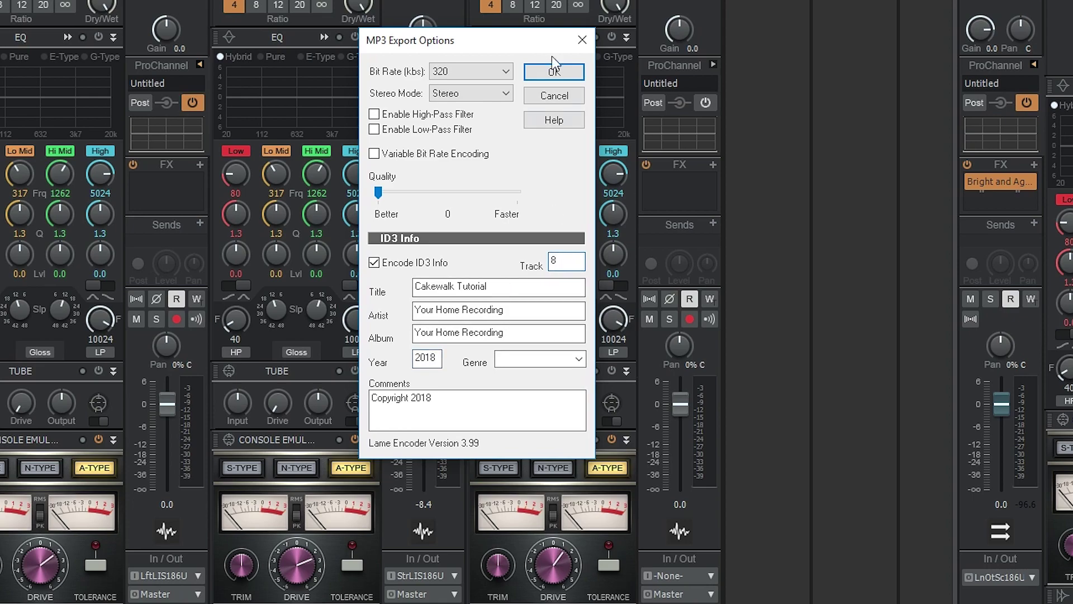
click(552, 74)
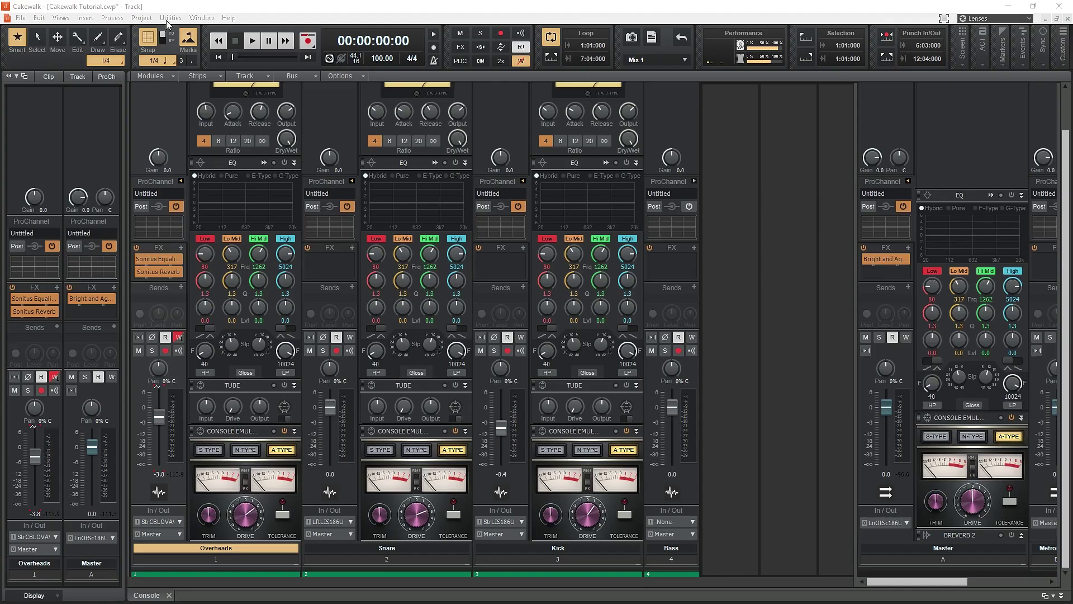
Share Cakewalk Tutorial to SoundCloud under Creative Commons and dismiss the upload-failed error
click(171, 18)
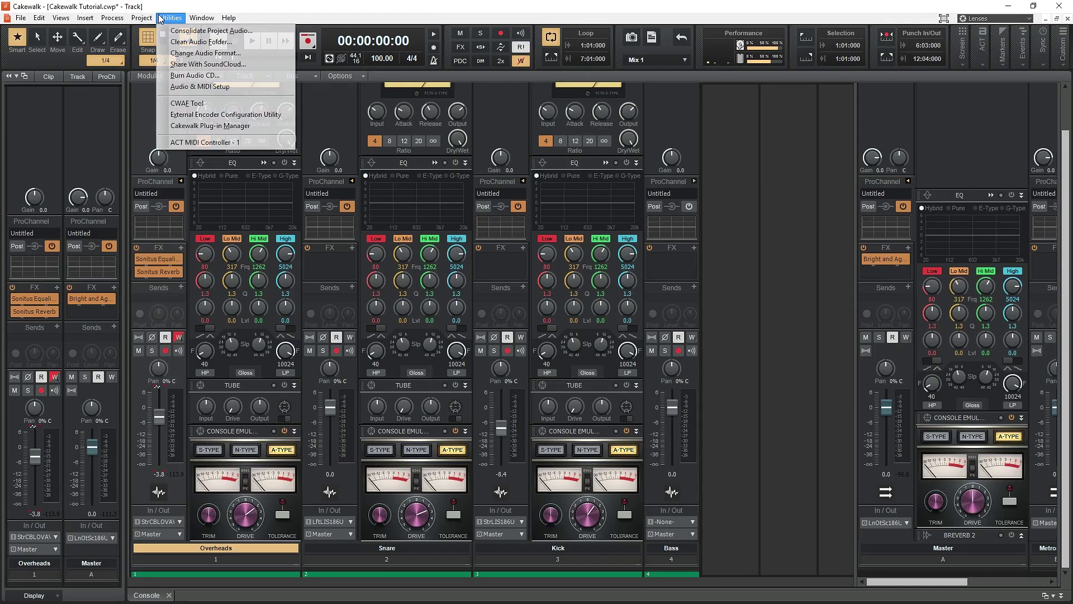
click(212, 65)
click(570, 295)
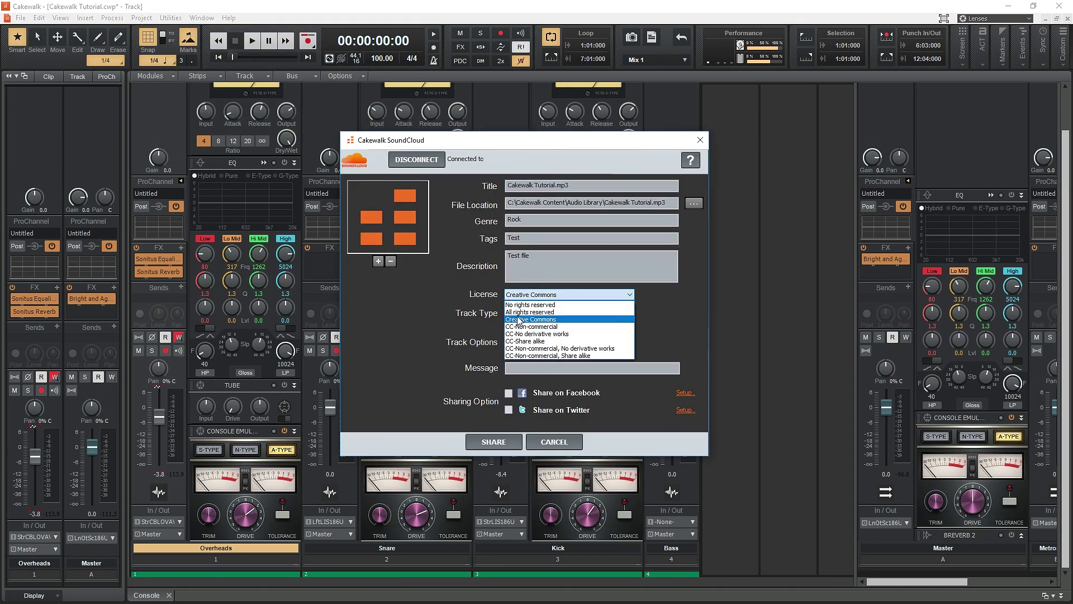
click(558, 302)
click(475, 442)
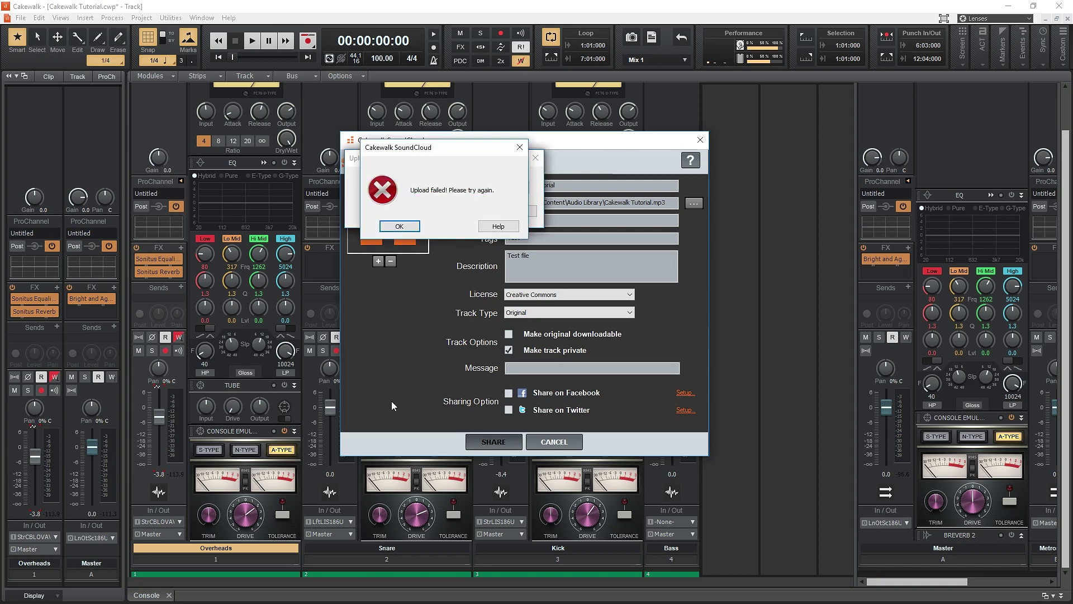
click(409, 226)
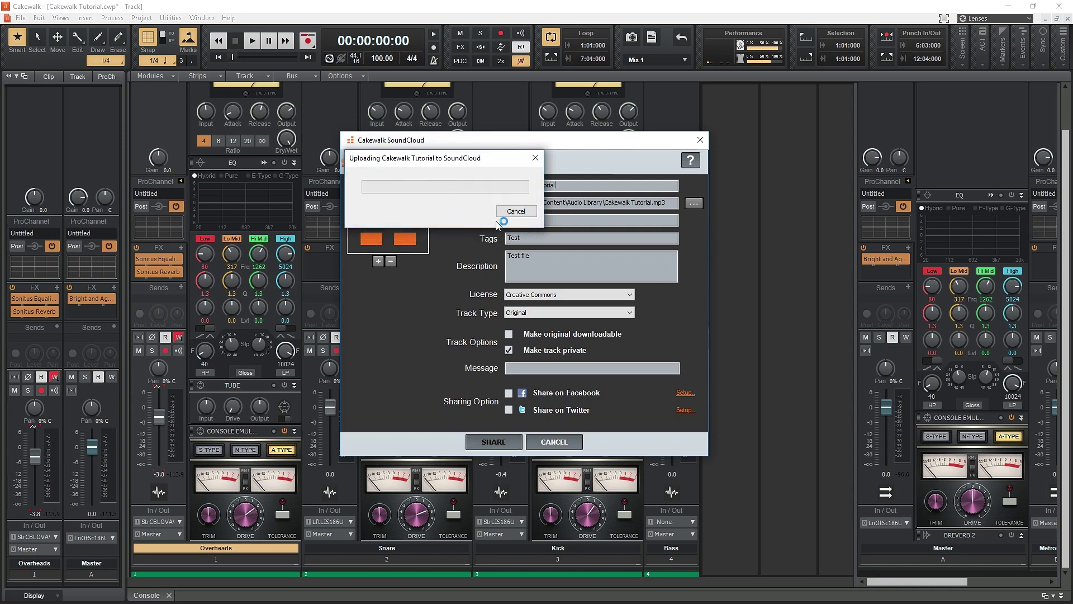